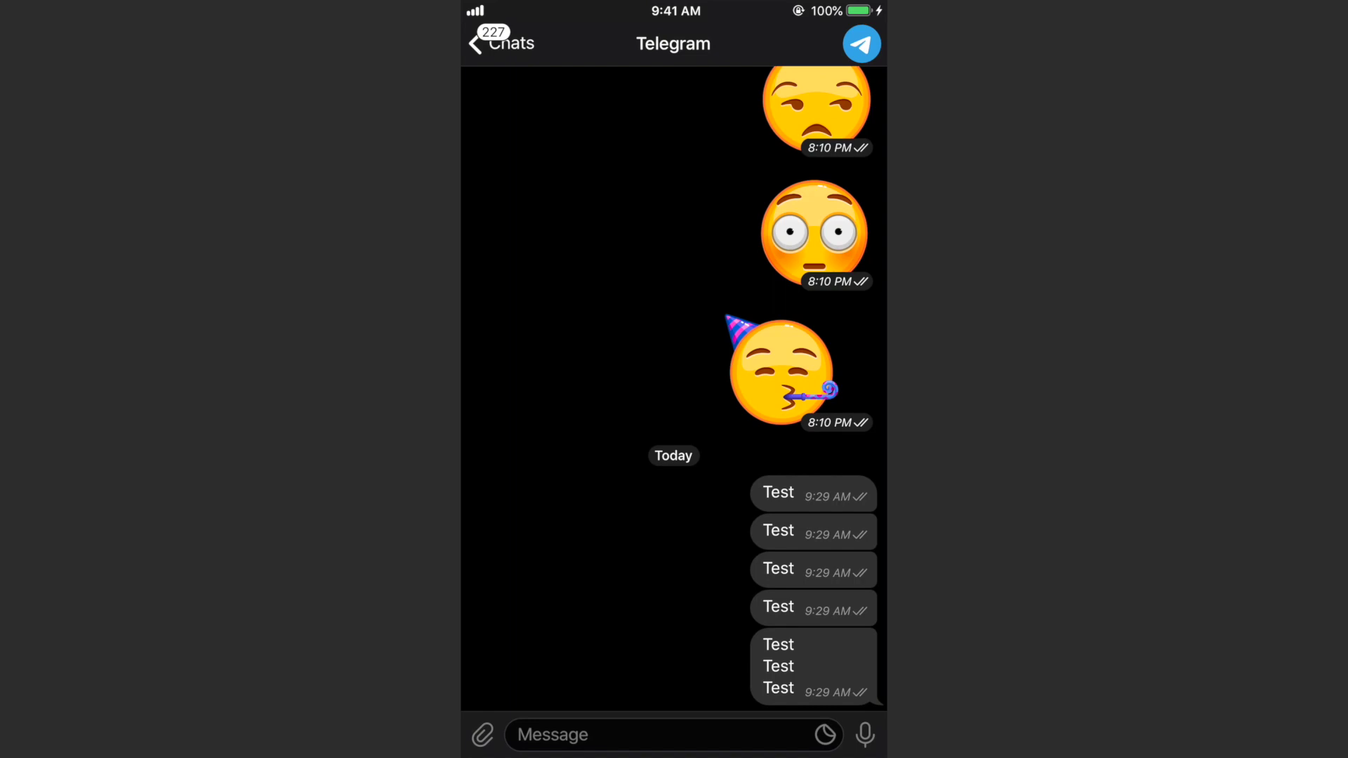
{"action": "scroll", "coordinate": [674, 380], "scroll_direction": "down", "scroll_amount": 2}
- Send 'Test message' in the chat, then type 'Test message' again as an unsent draft
{"action": "left_click", "coordinate": [633, 734]}
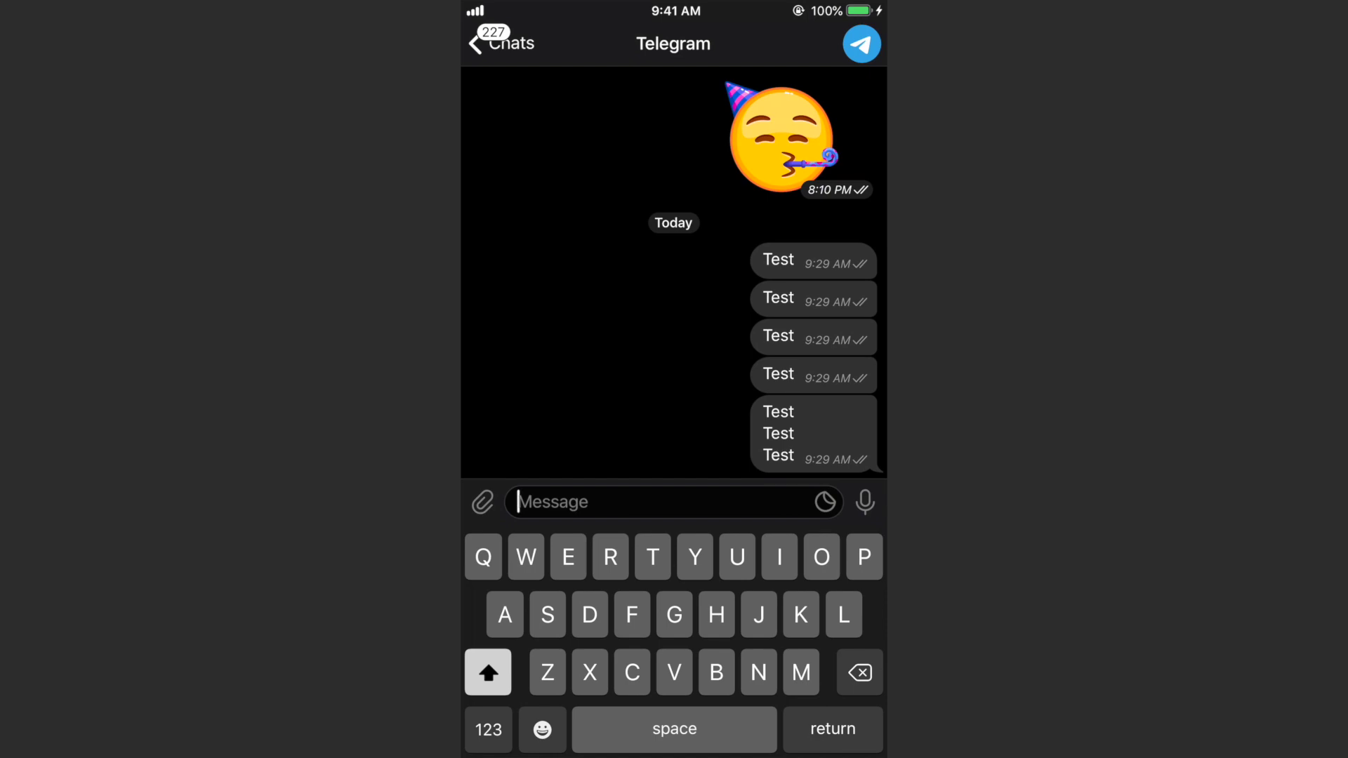
{"action": "type", "text": "Te"}
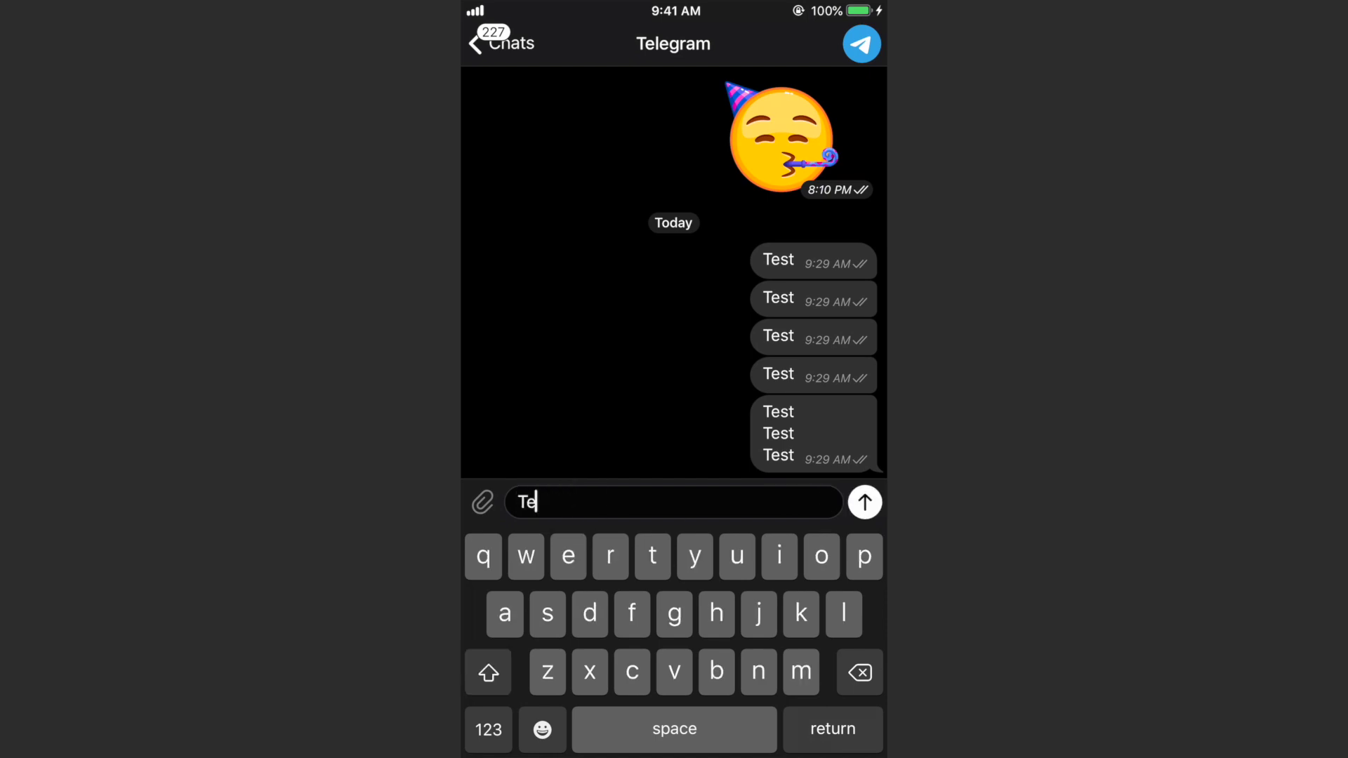
{"action": "type", "text": "st m"}
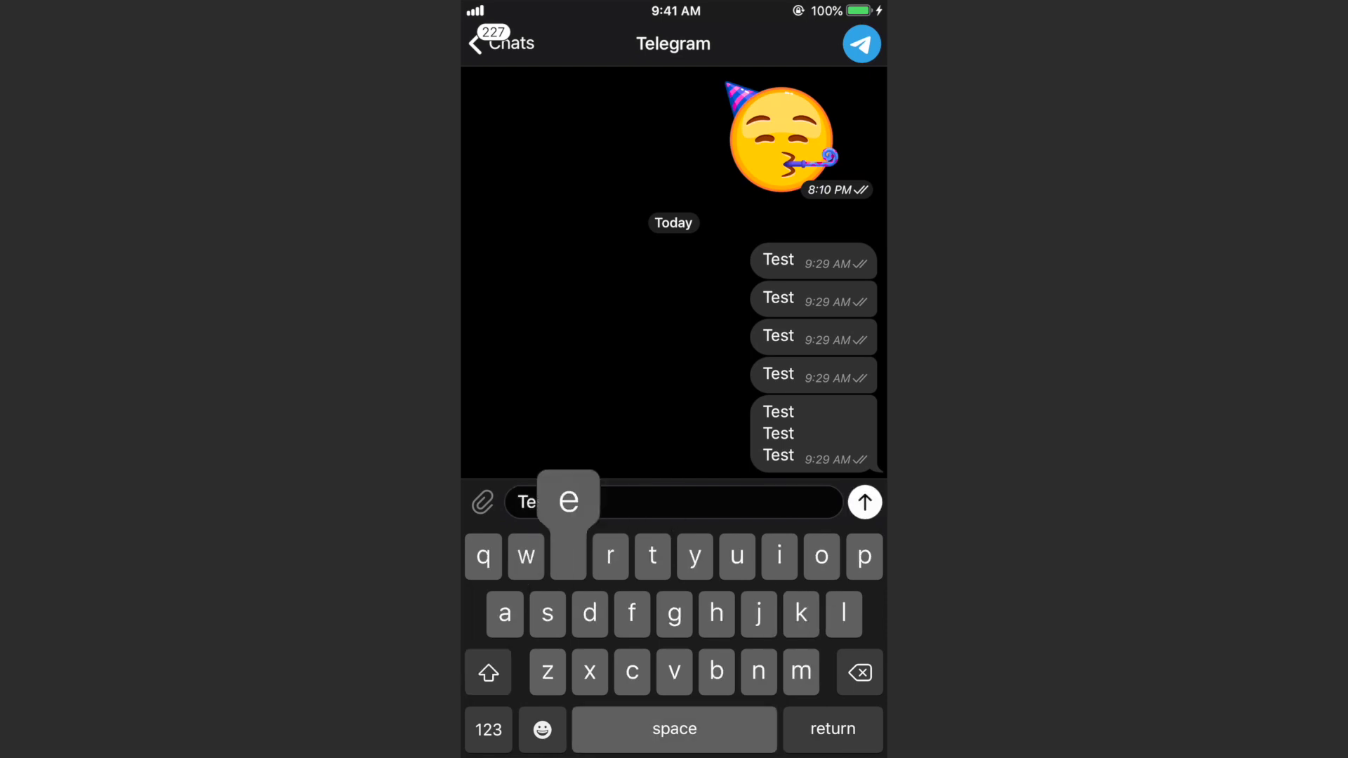
{"action": "type", "text": "essage"}
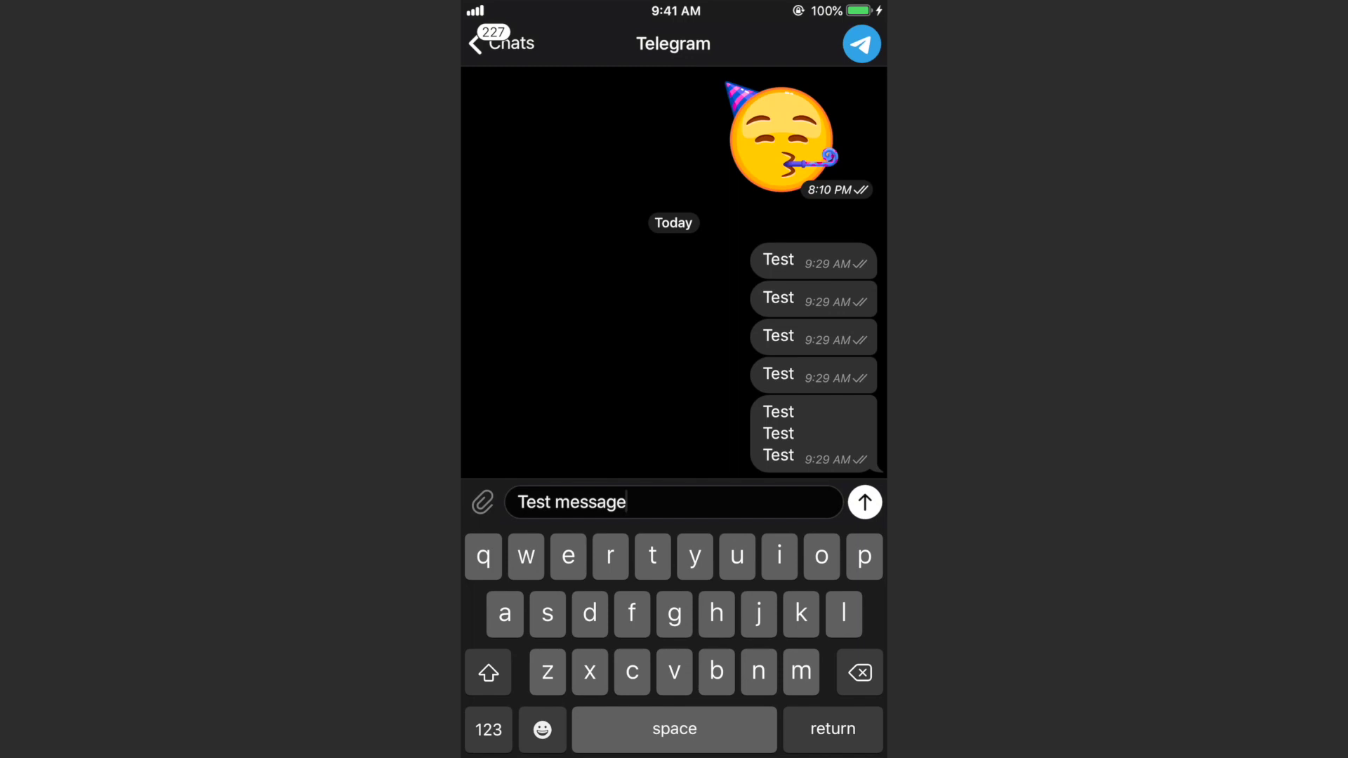
{"action": "key", "text": "Return"}
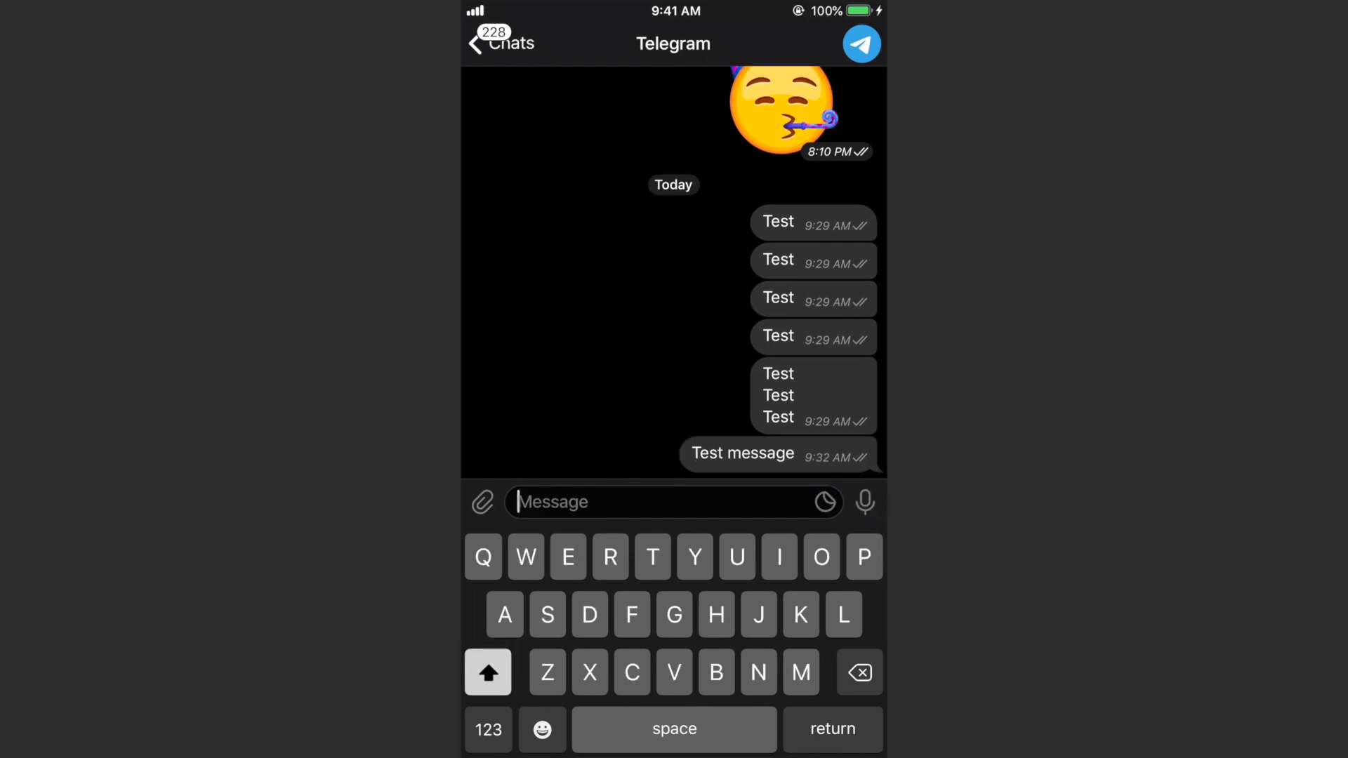
{"action": "type", "text": "Te"}
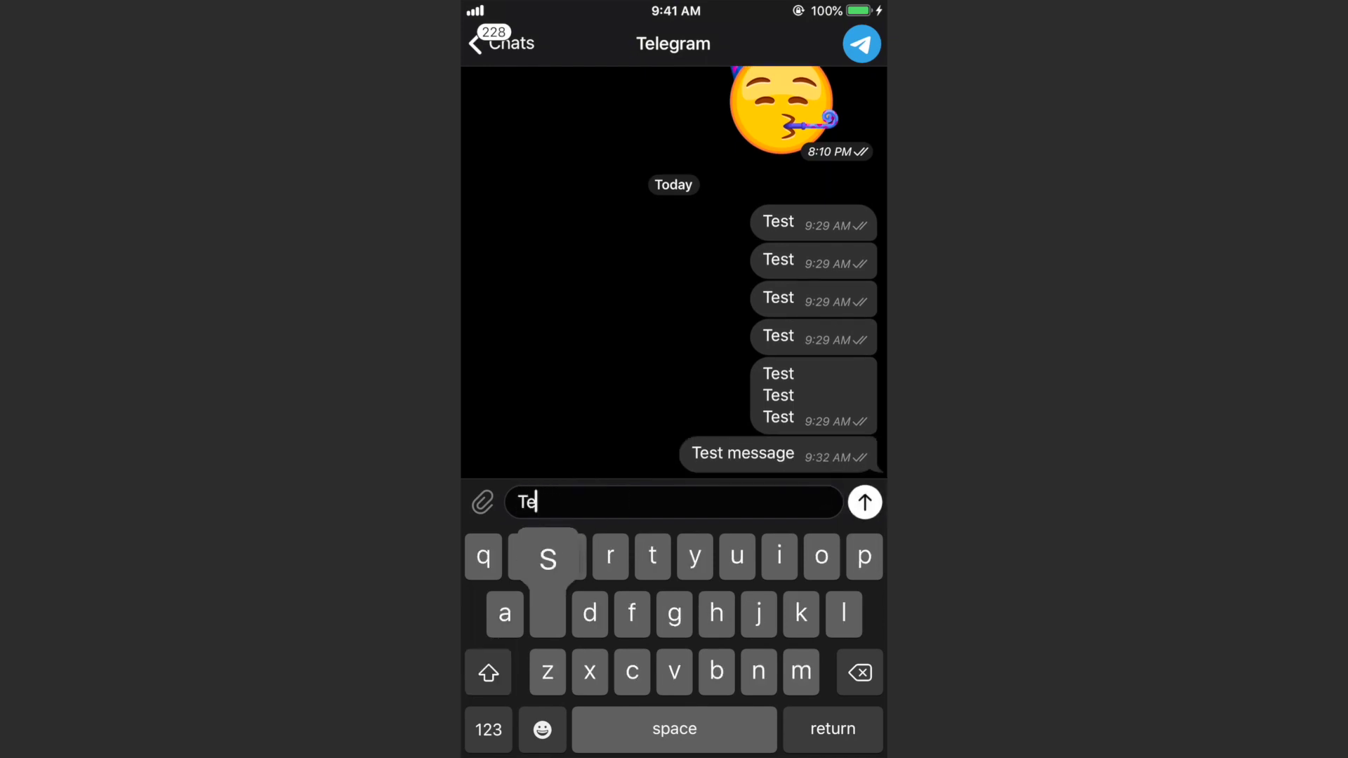
{"action": "type", "text": "st message"}
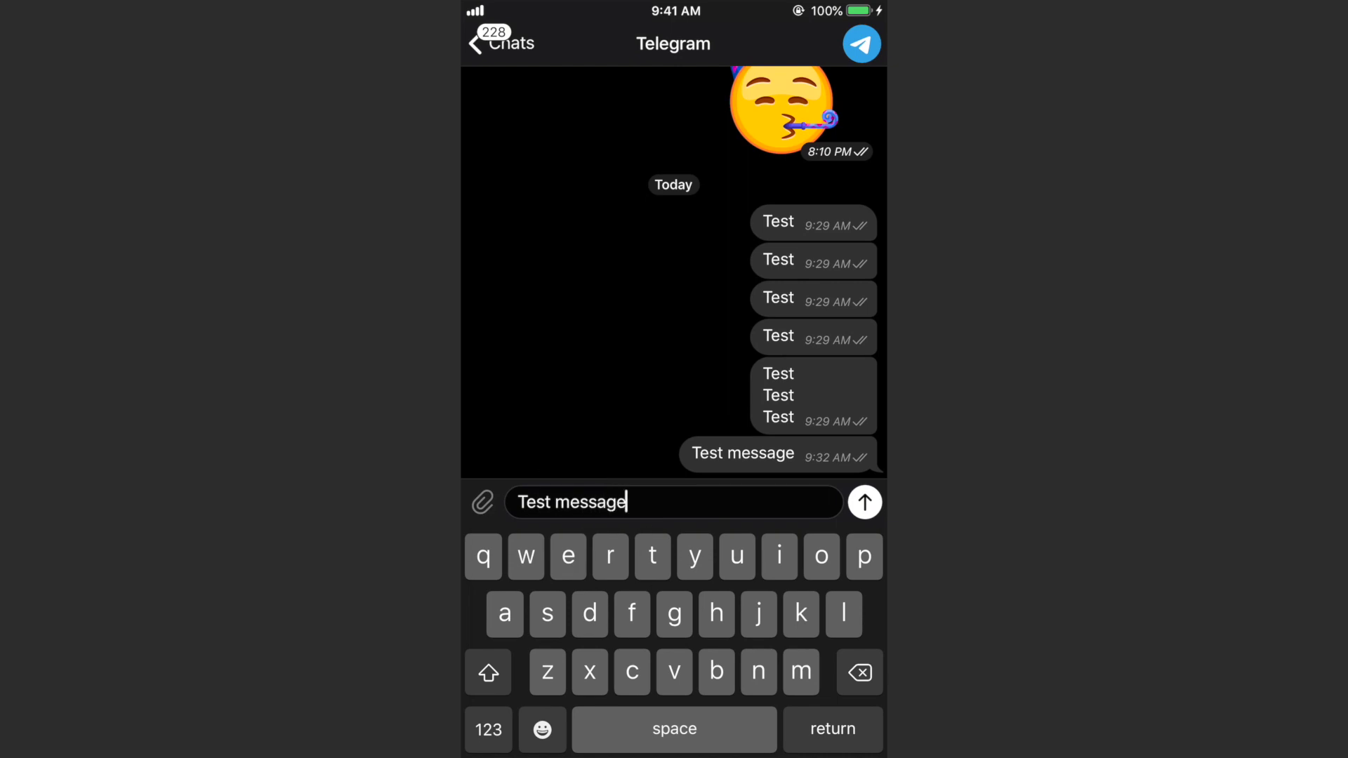
- Schedule the draft for Tuesday, September 10 at 2:35 PM without confirming yet
{"action": "left_click", "coordinate": [863, 502]}
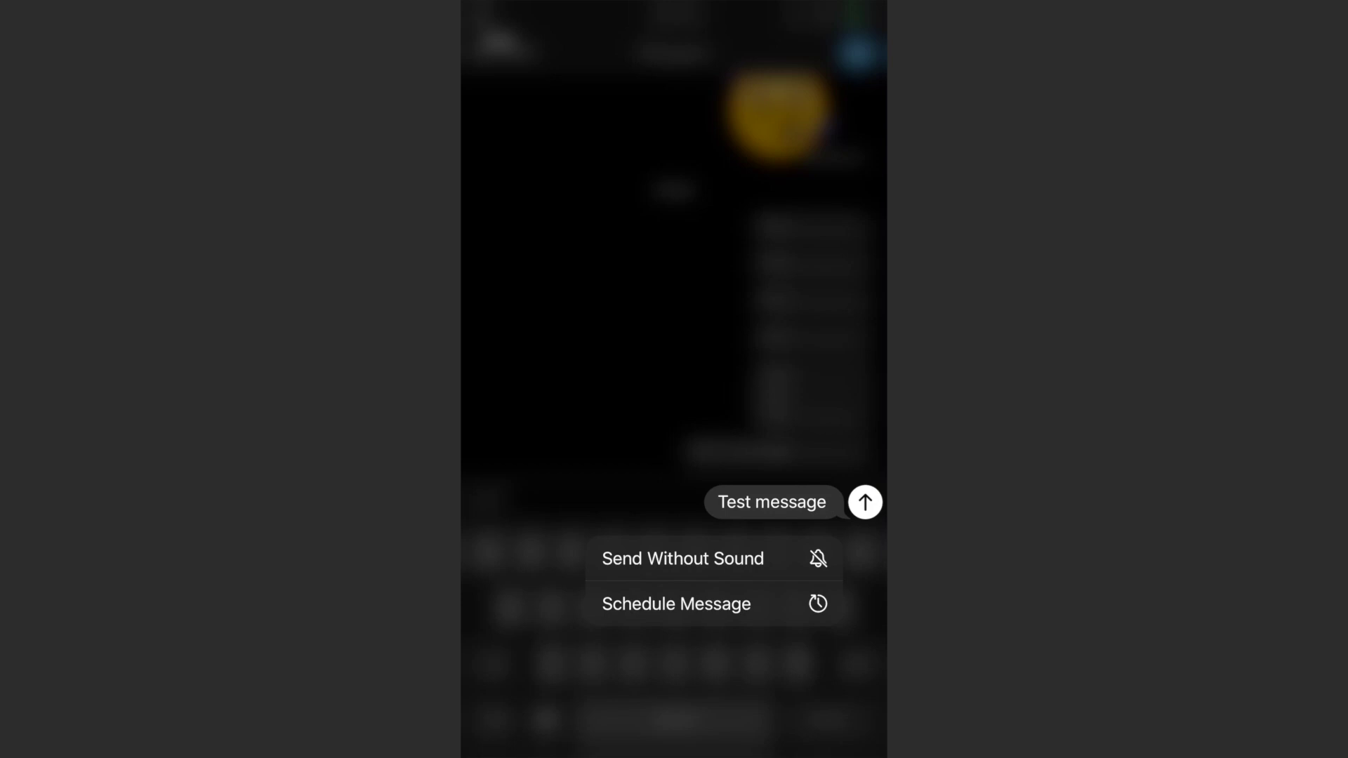
{"action": "left_click", "coordinate": [676, 604]}
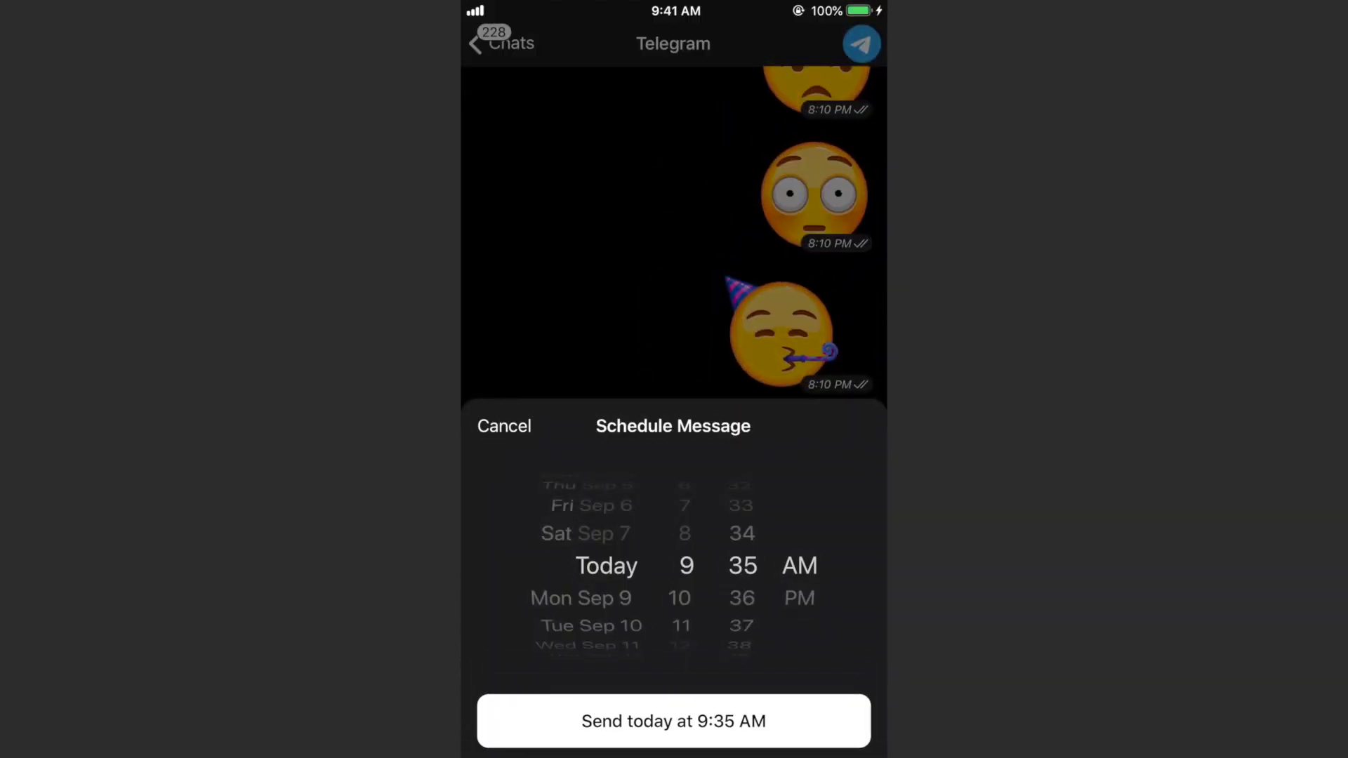
{"action": "scroll", "coordinate": [591, 565], "scroll_direction": "down", "scroll_amount": 1}
{"action": "scroll", "coordinate": [590, 566], "scroll_direction": "down", "scroll_amount": 2}
{"action": "scroll", "coordinate": [591, 566], "scroll_direction": "up", "scroll_amount": 1}
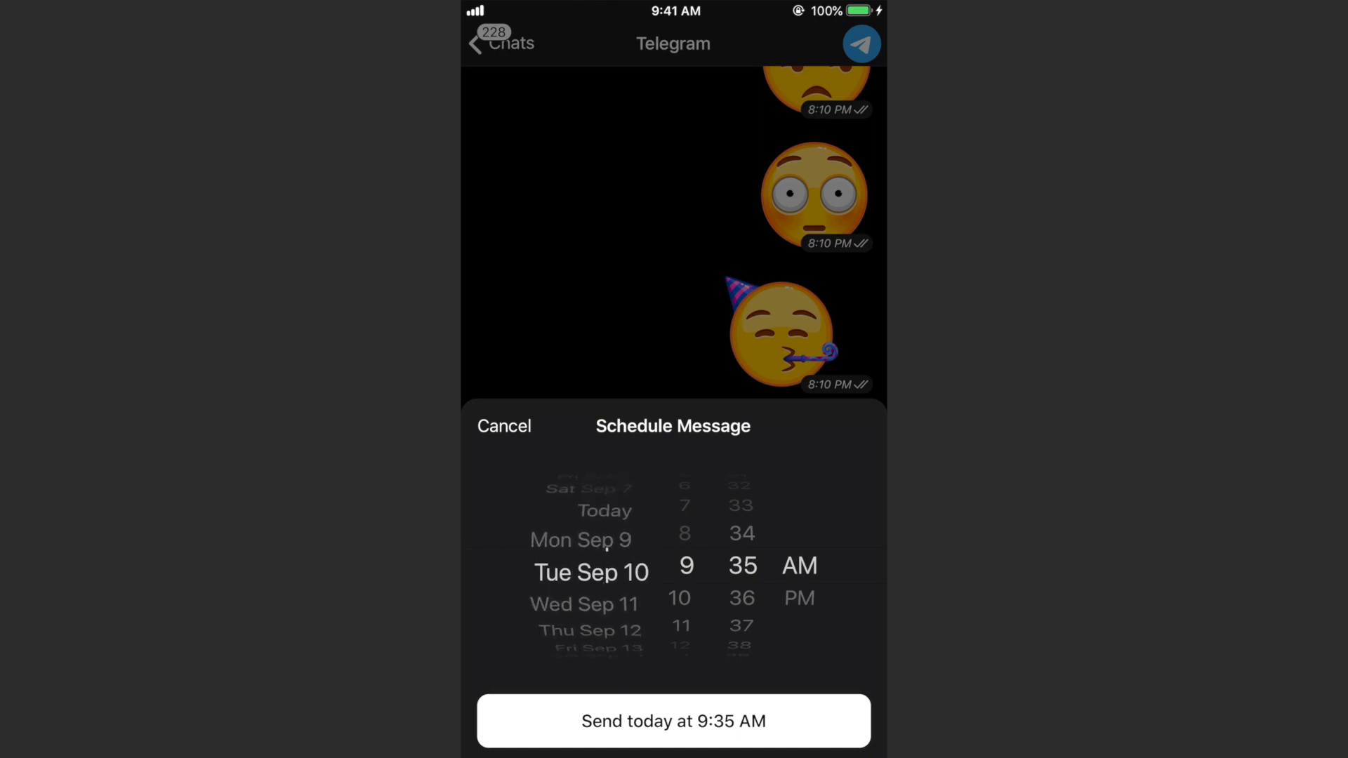
{"action": "scroll", "coordinate": [591, 565], "scroll_direction": "up", "scroll_amount": 1}
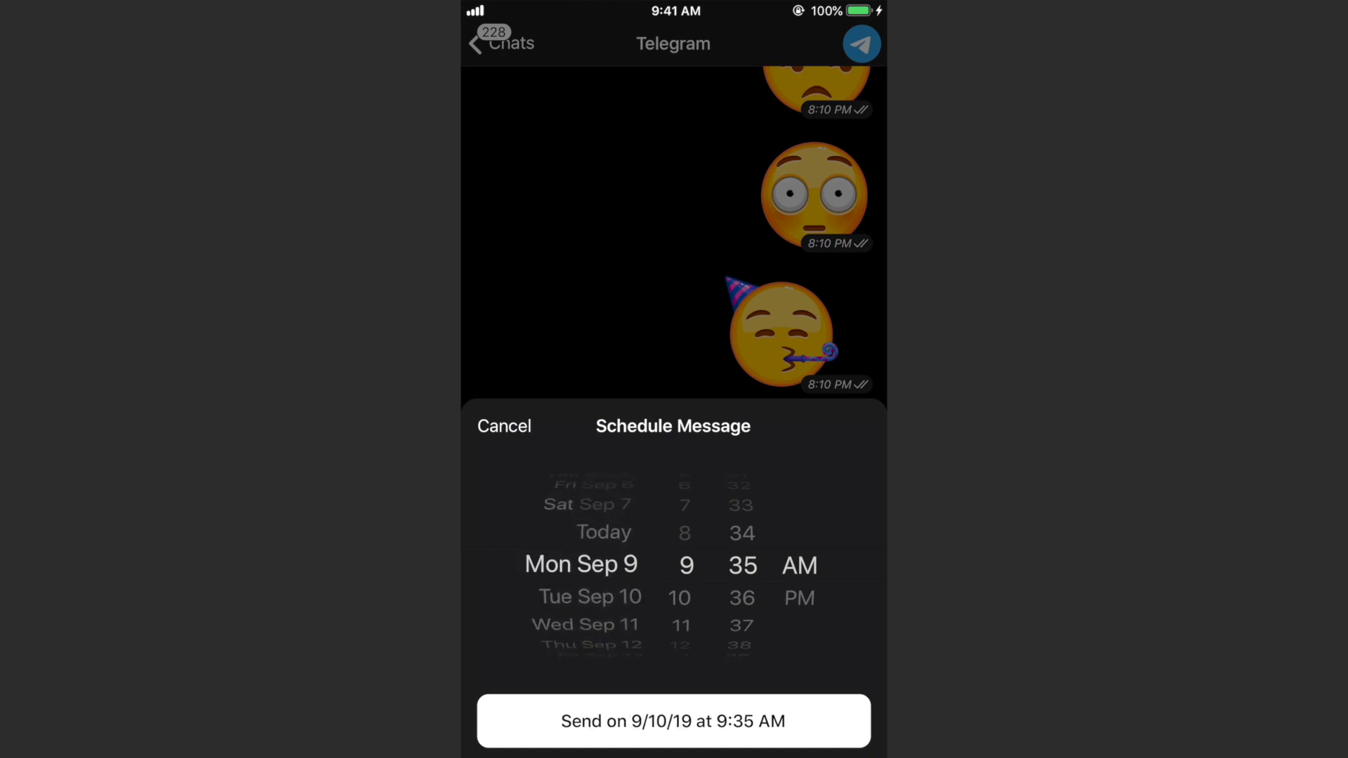
{"action": "scroll", "coordinate": [590, 566], "scroll_direction": "down", "scroll_amount": 2}
{"action": "scroll", "coordinate": [590, 565], "scroll_direction": "up", "scroll_amount": 2}
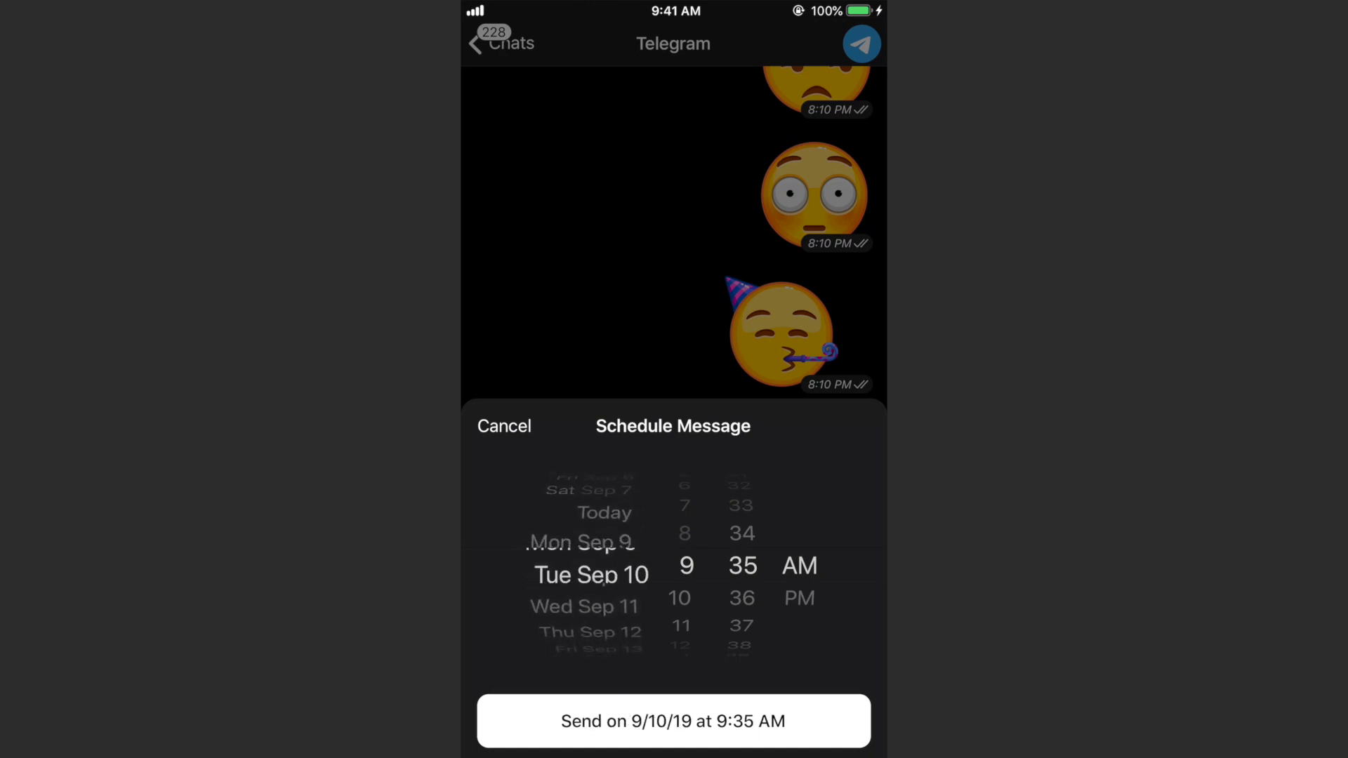
{"action": "scroll", "coordinate": [684, 565], "scroll_direction": "down", "scroll_amount": 5}
{"action": "scroll", "coordinate": [684, 566], "scroll_direction": "down", "scroll_amount": 1}
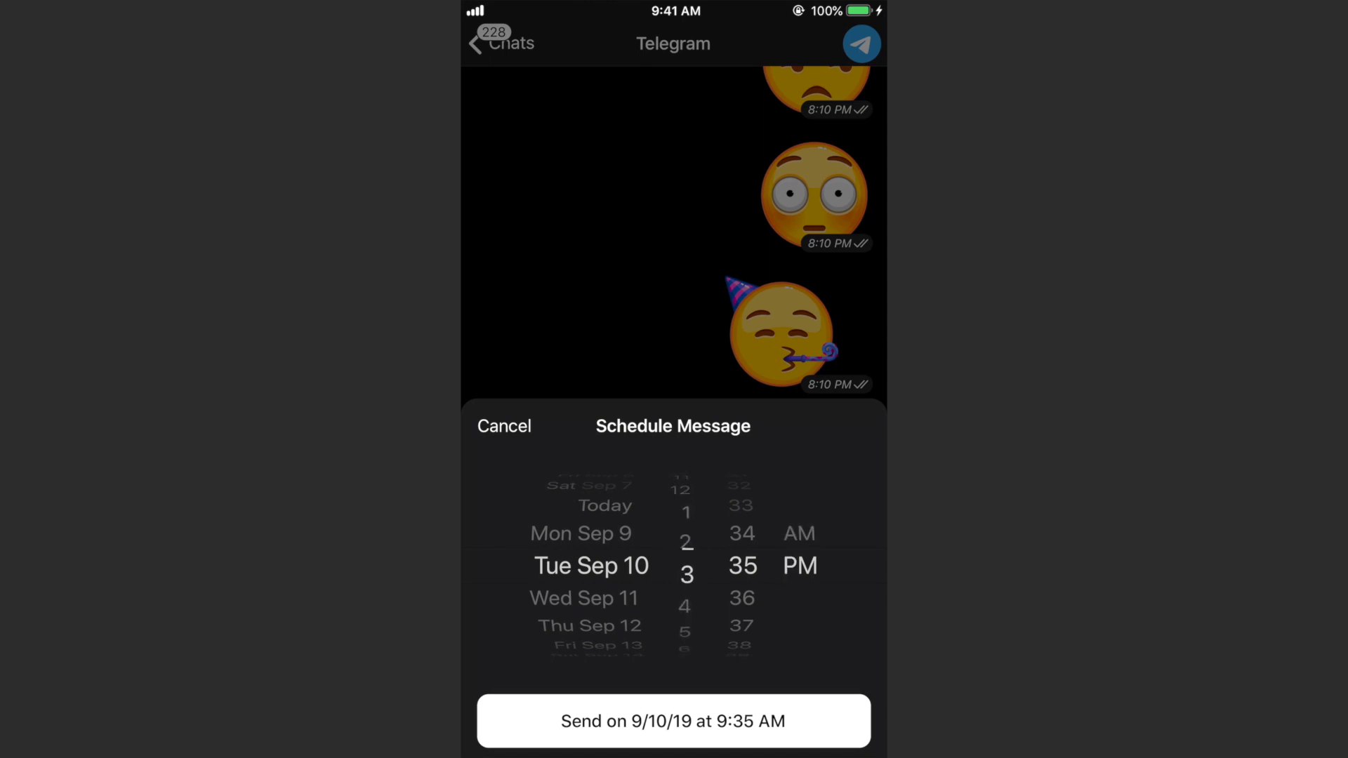
{"action": "scroll", "coordinate": [684, 566], "scroll_direction": "up", "scroll_amount": 1}
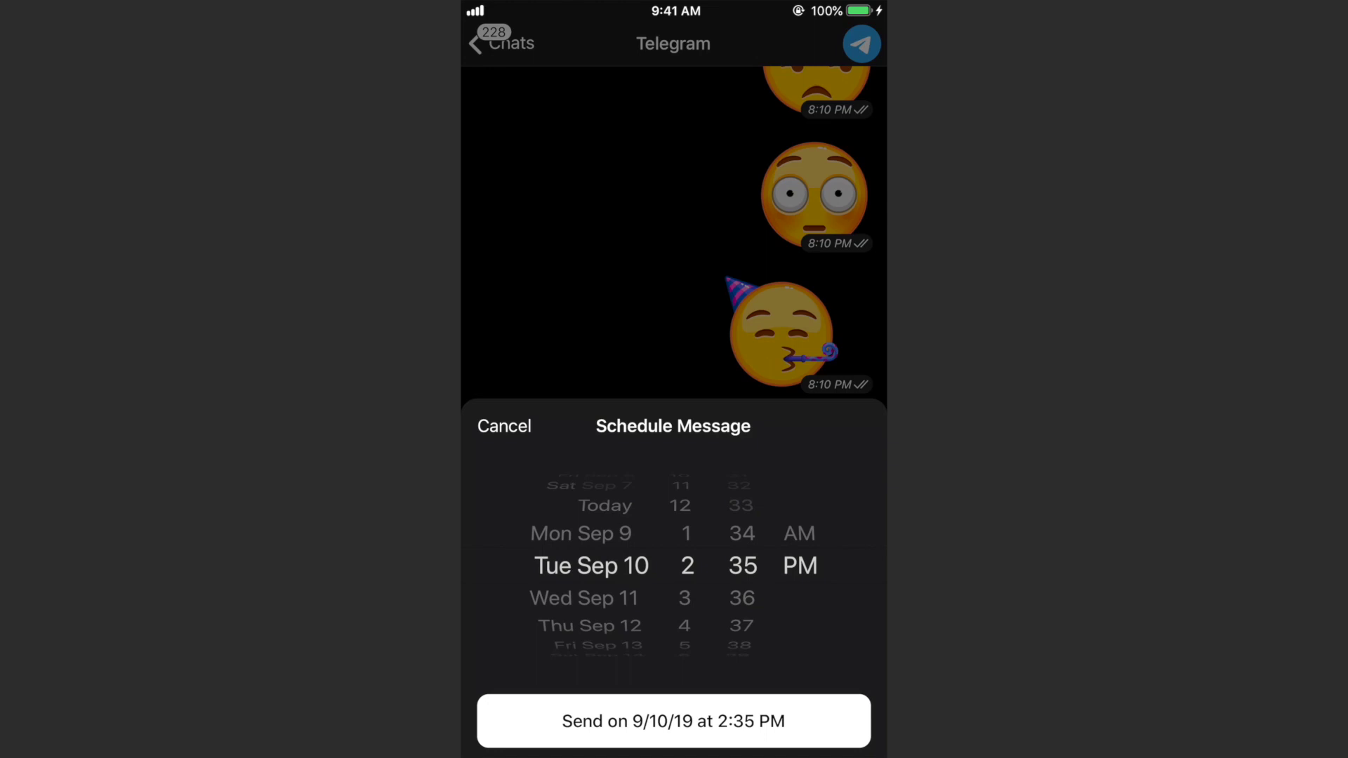
- Confirm 'Test message' for 9/10 at 2:35 PM, then schedule 'Test' for today at 9:35 AM
{"action": "left_click", "coordinate": [674, 721]}
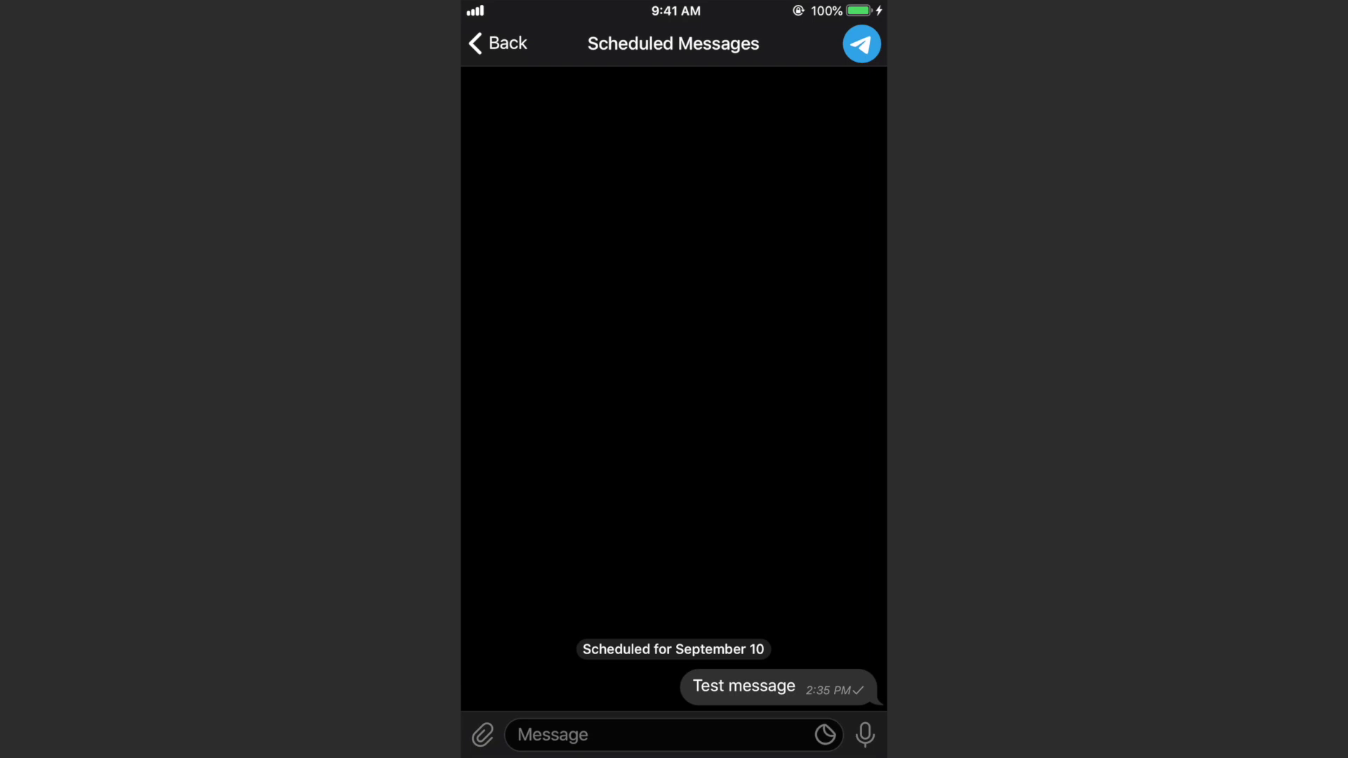
{"action": "left_click", "coordinate": [631, 735]}
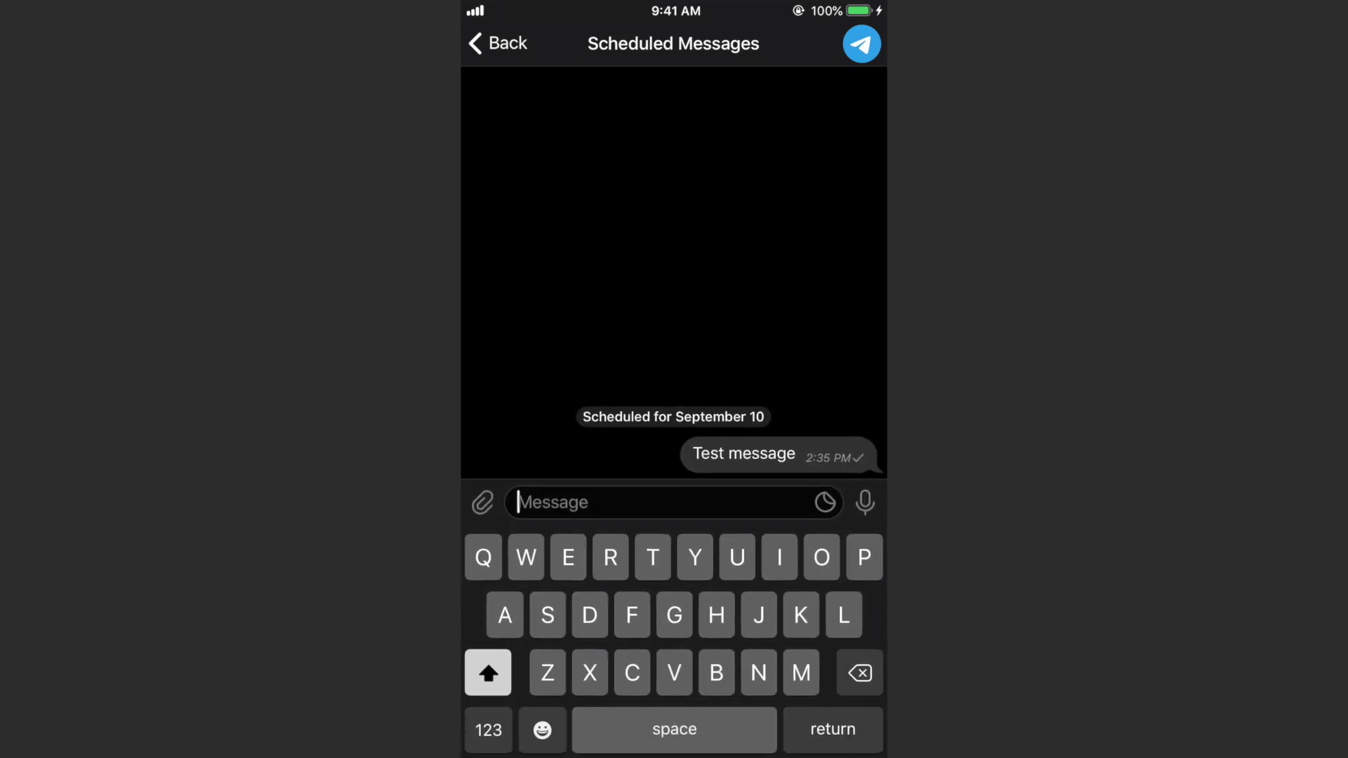
{"action": "type", "text": "Test"}
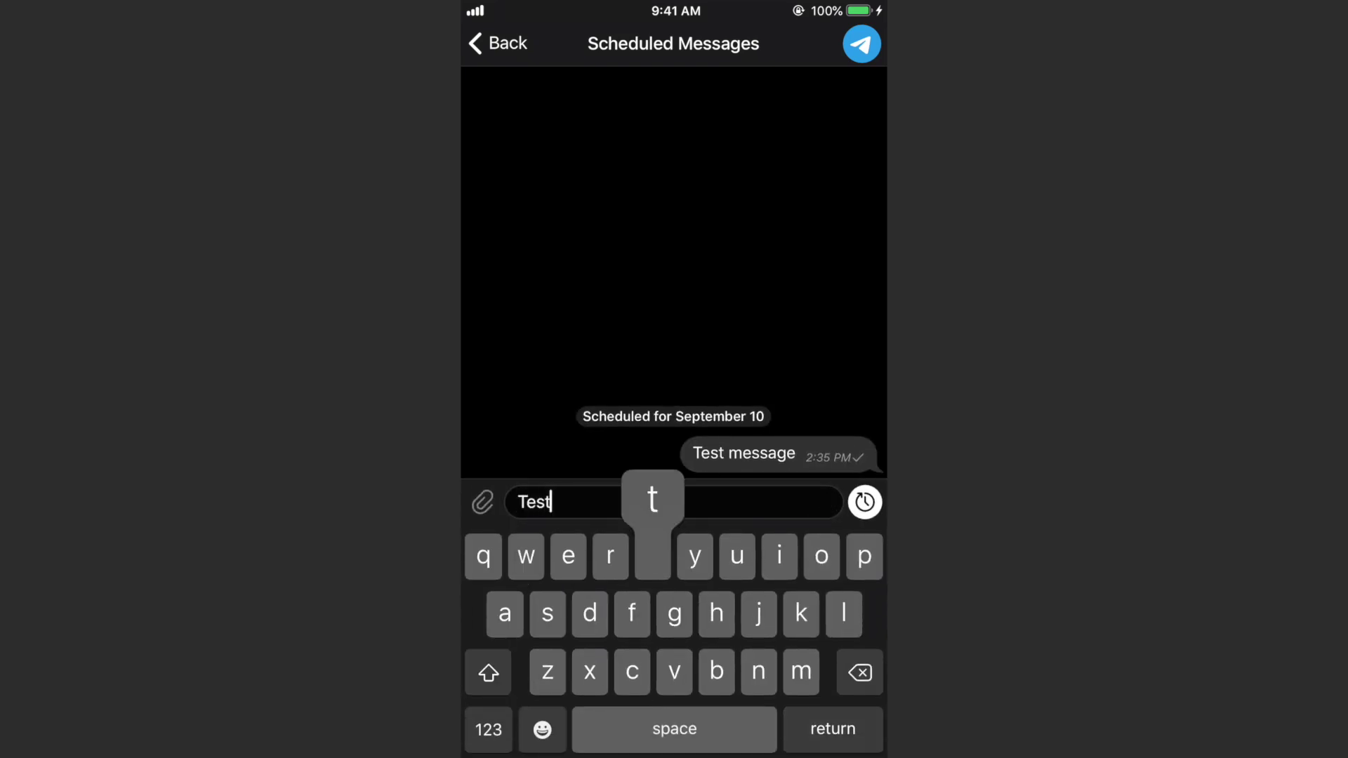
{"action": "left_click", "coordinate": [864, 501]}
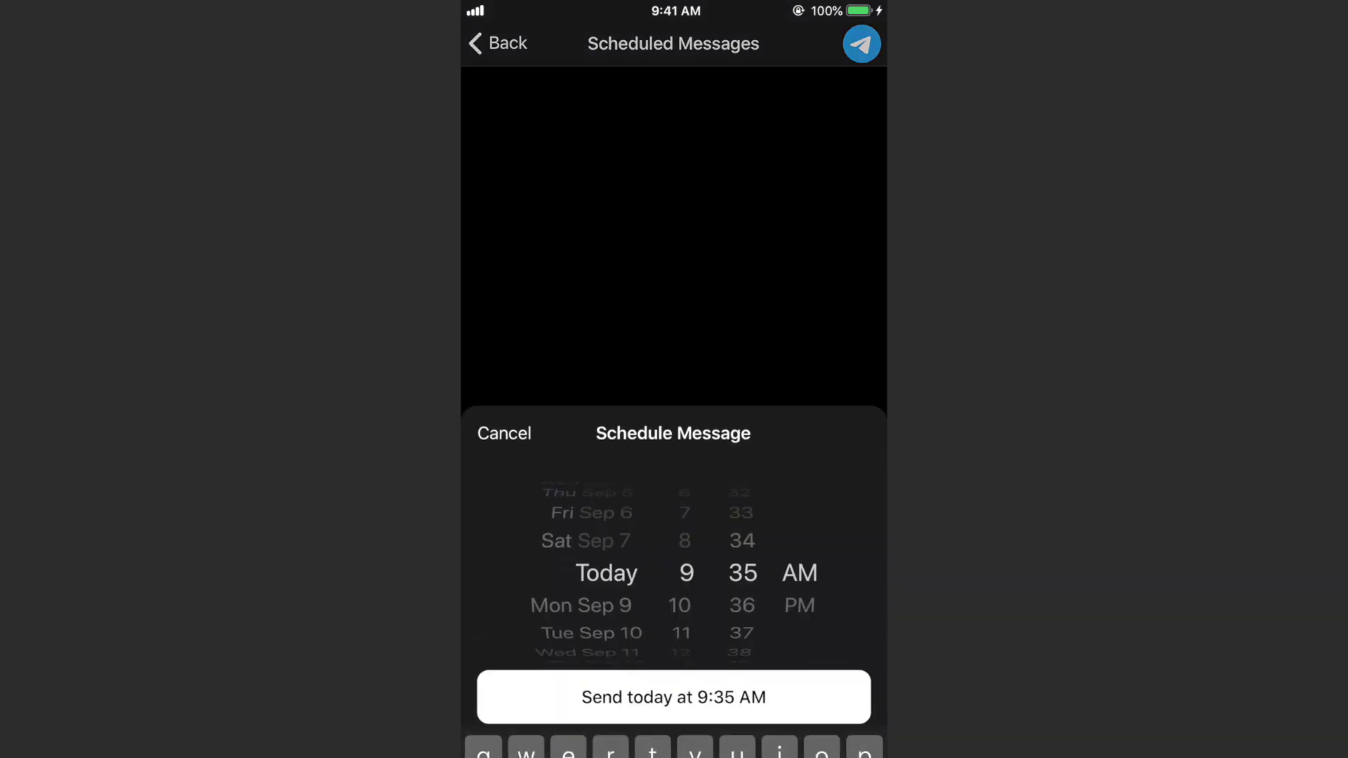
{"action": "left_click", "coordinate": [674, 720]}
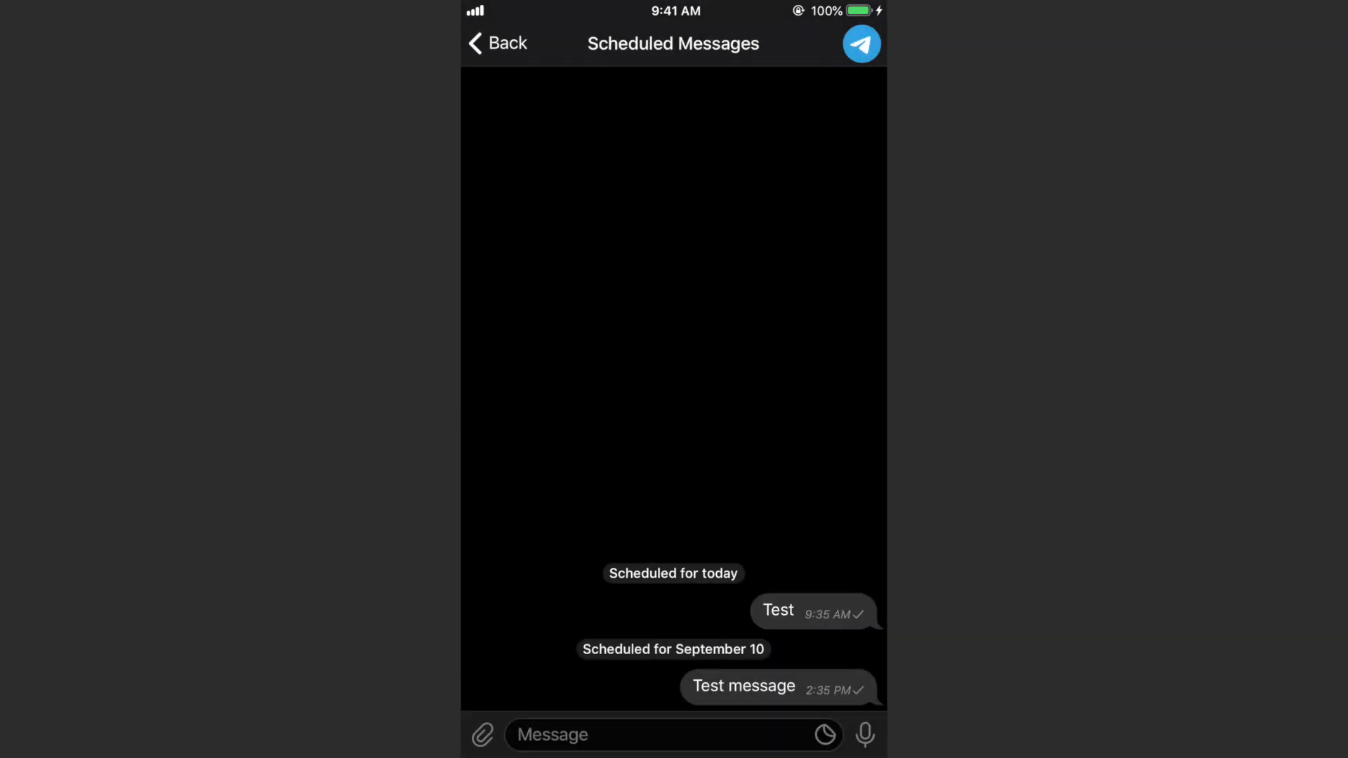
- Delete the 9:35 AM 'Test' scheduled message, then return to the chat's empty message field
{"action": "left_click", "coordinate": [811, 611]}
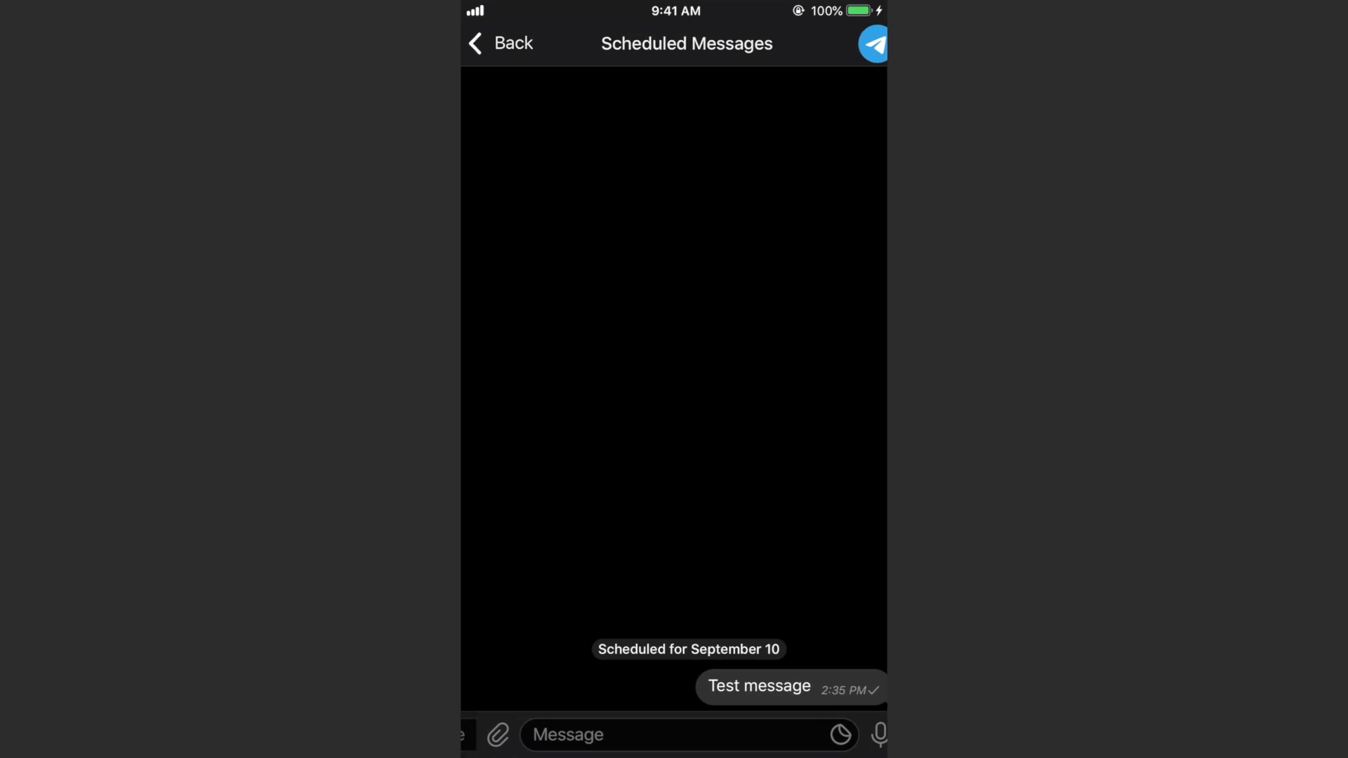
{"action": "left_click", "coordinate": [497, 43]}
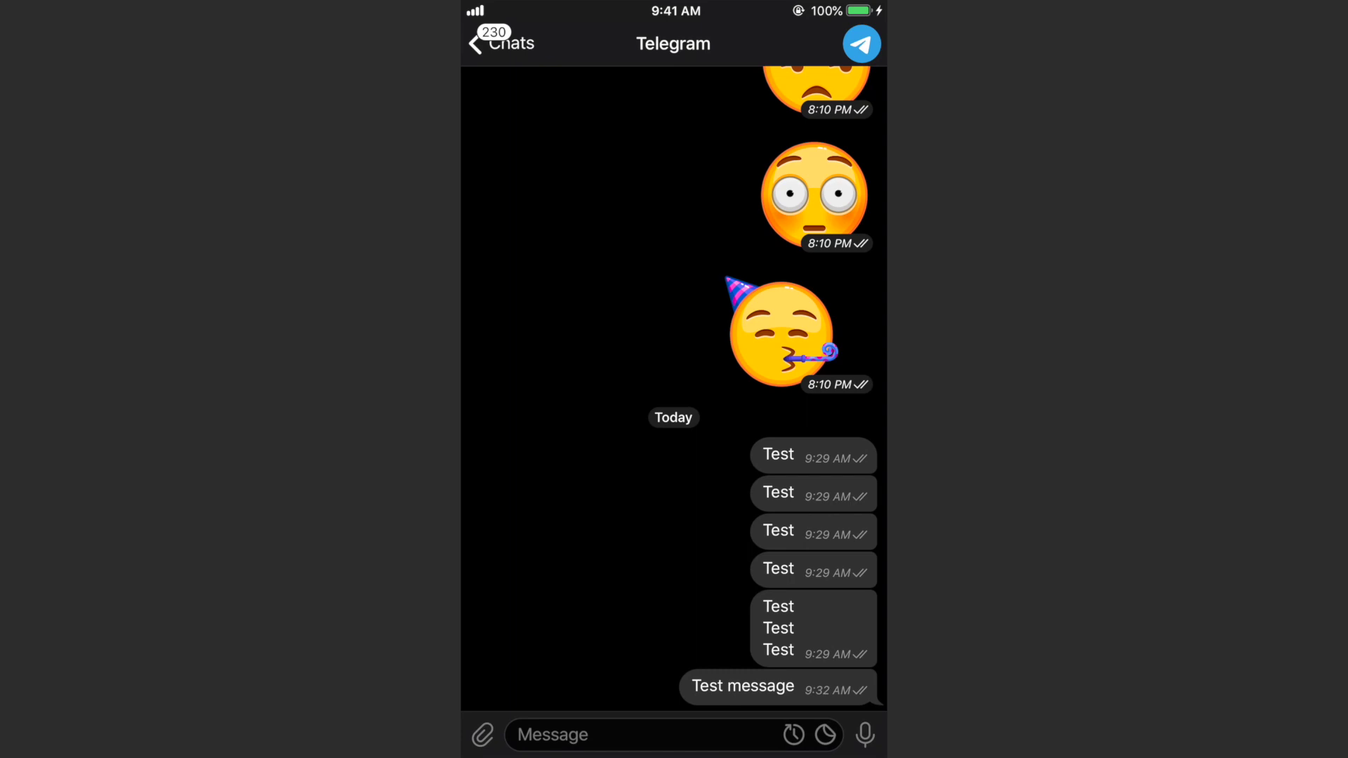
{"action": "left_click", "coordinate": [861, 44]}
{"action": "left_click", "coordinate": [498, 43]}
{"action": "left_click", "coordinate": [631, 734]}
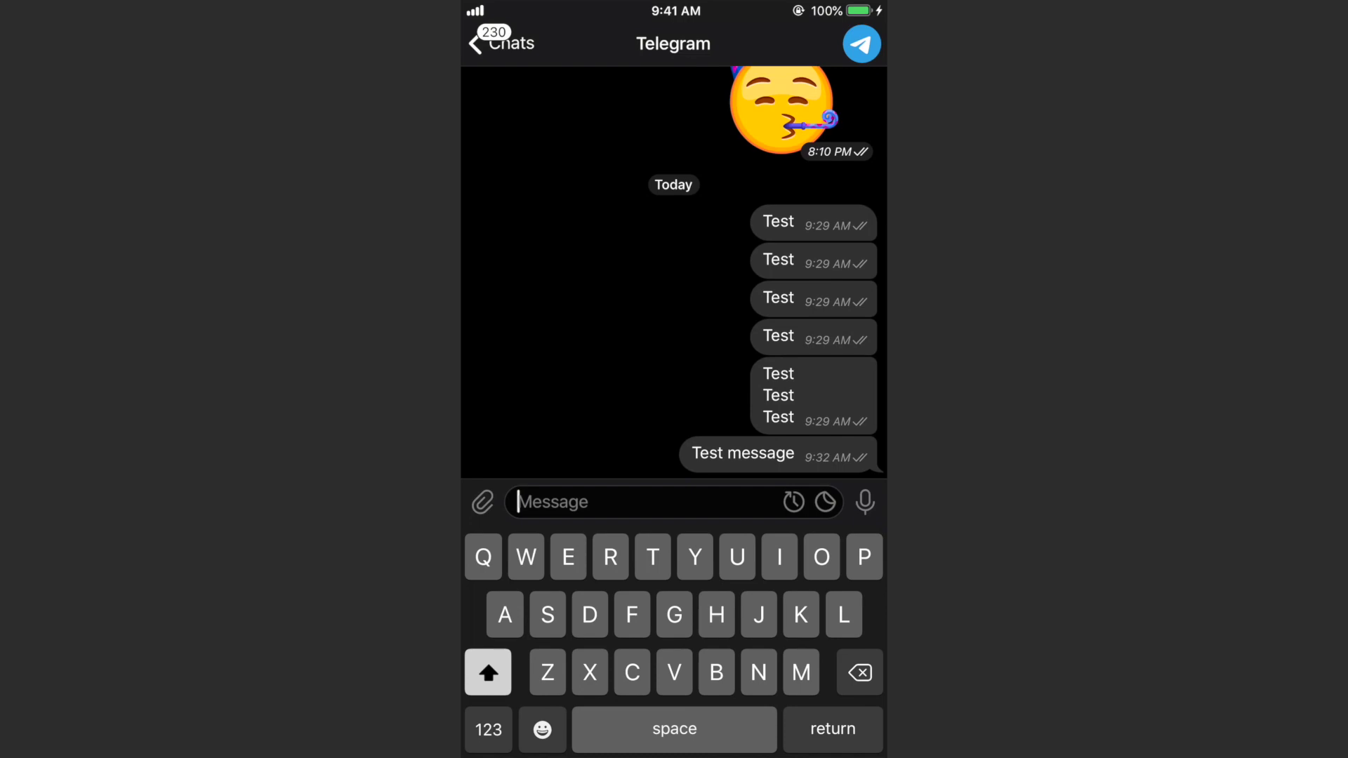
{"action": "left_click", "coordinate": [793, 502]}
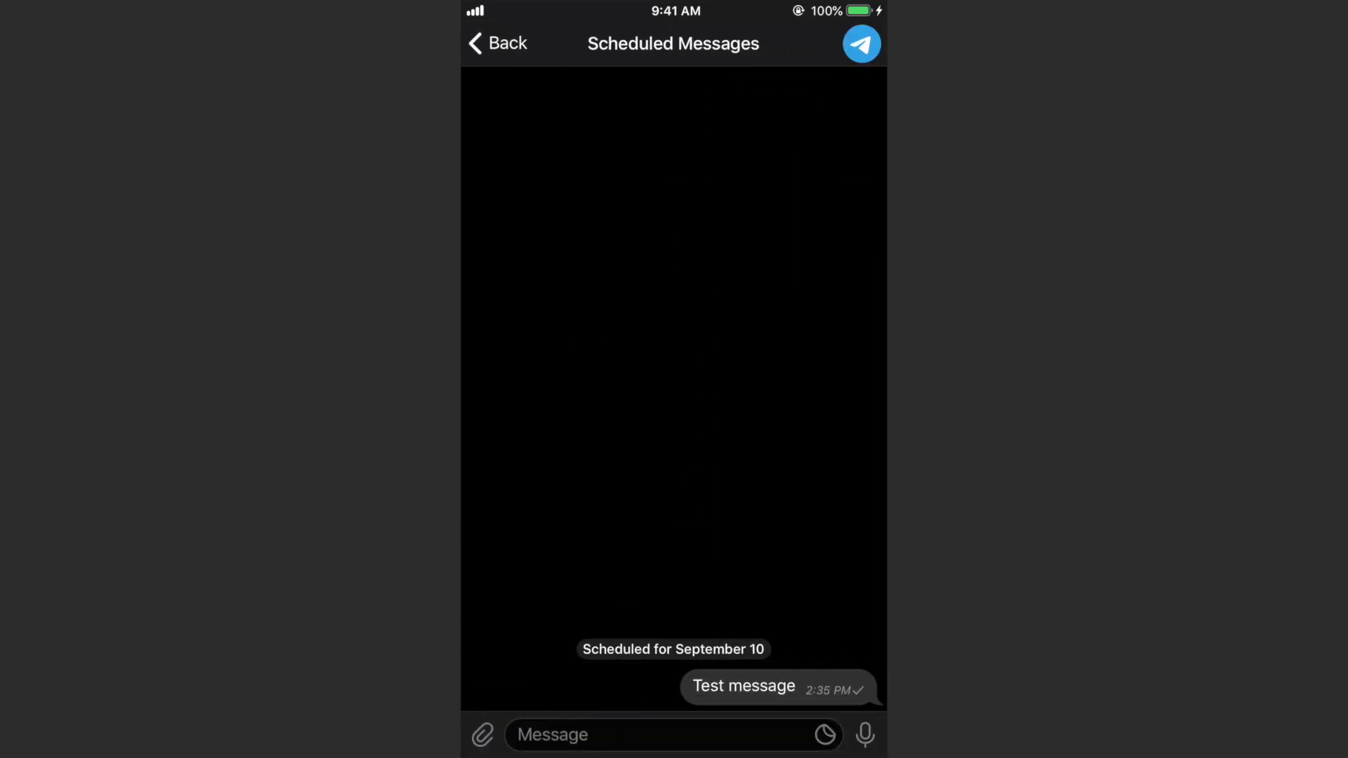